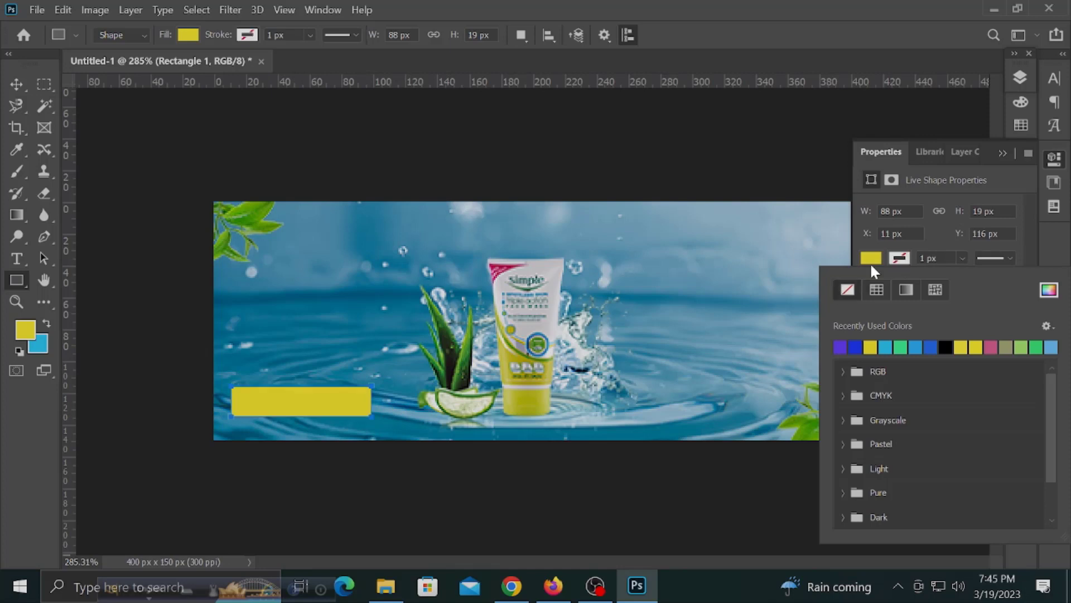
Round all four corners of the yellow rectangle with an 8 px radius
key(Return)
drag(868, 324, 877, 324)
click(15, 83)
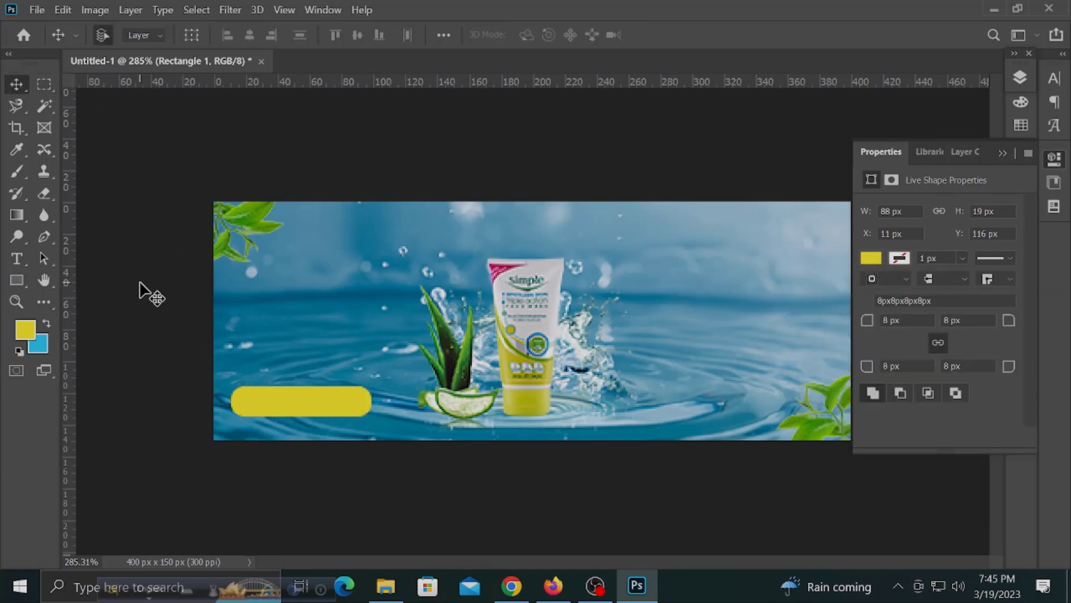
Change the rounded rectangle's fill to a custom dark navy blue
click(871, 258)
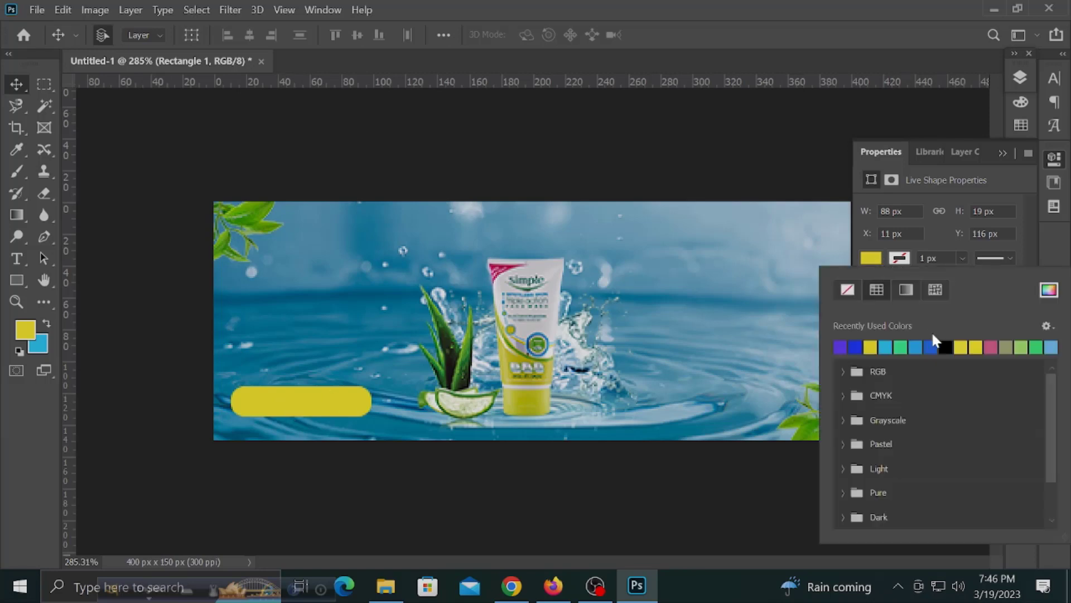
click(856, 347)
click(877, 257)
click(879, 256)
click(879, 257)
click(878, 257)
click(1049, 290)
drag(207, 396, 221, 435)
click(395, 271)
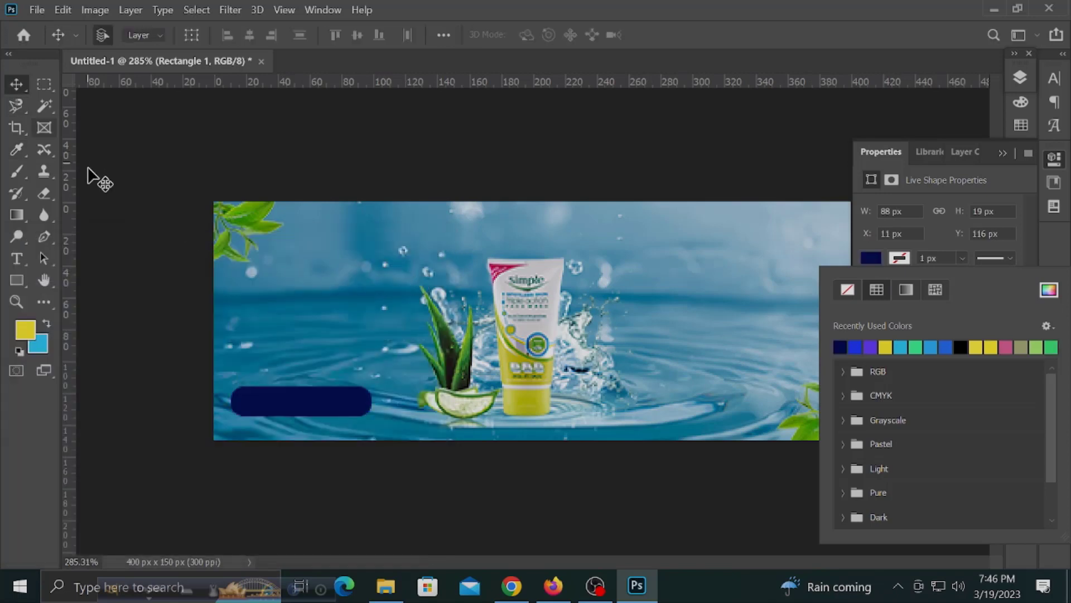
Scale the navy button shape down proportionally about its centre to about 73 × 16 px
click(317, 404)
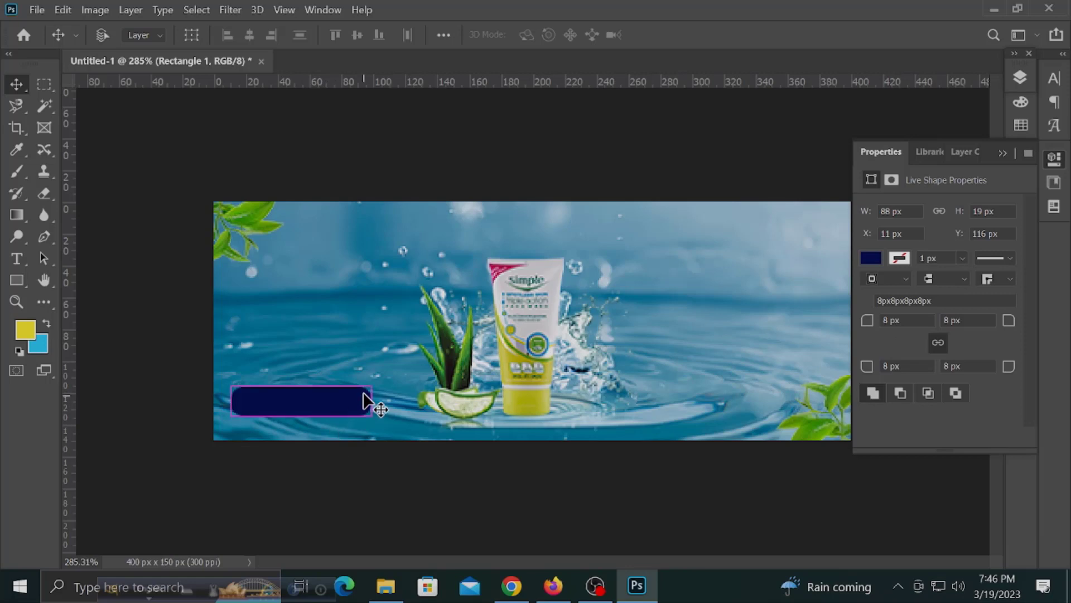
key(ctrl+t)
drag(370, 400, 362, 400)
key(Return)
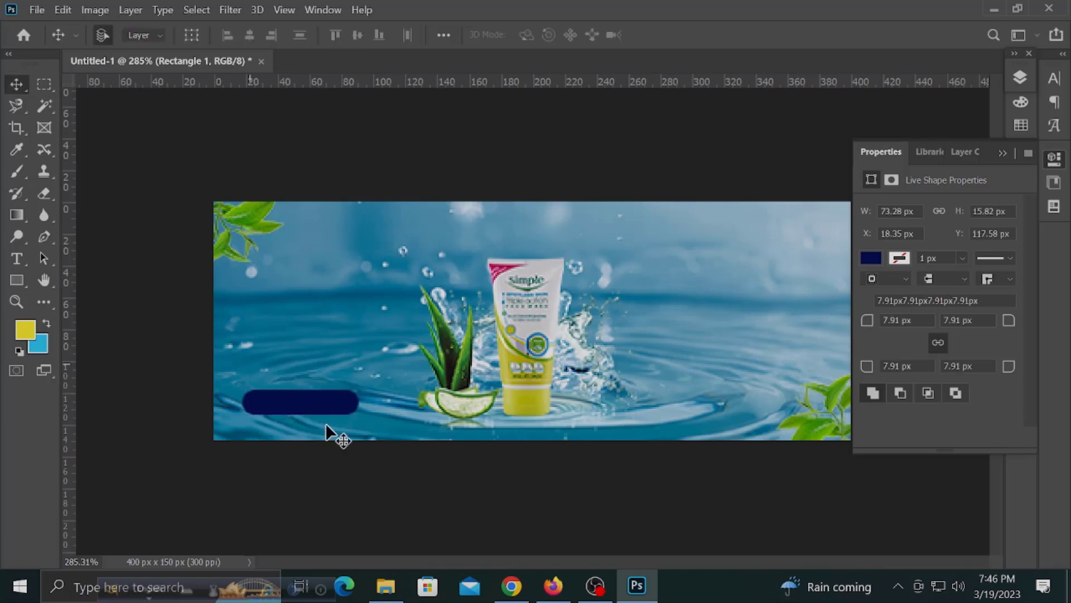
Add a text layer reading "CALL NOW" to the banner
click(14, 261)
click(288, 241)
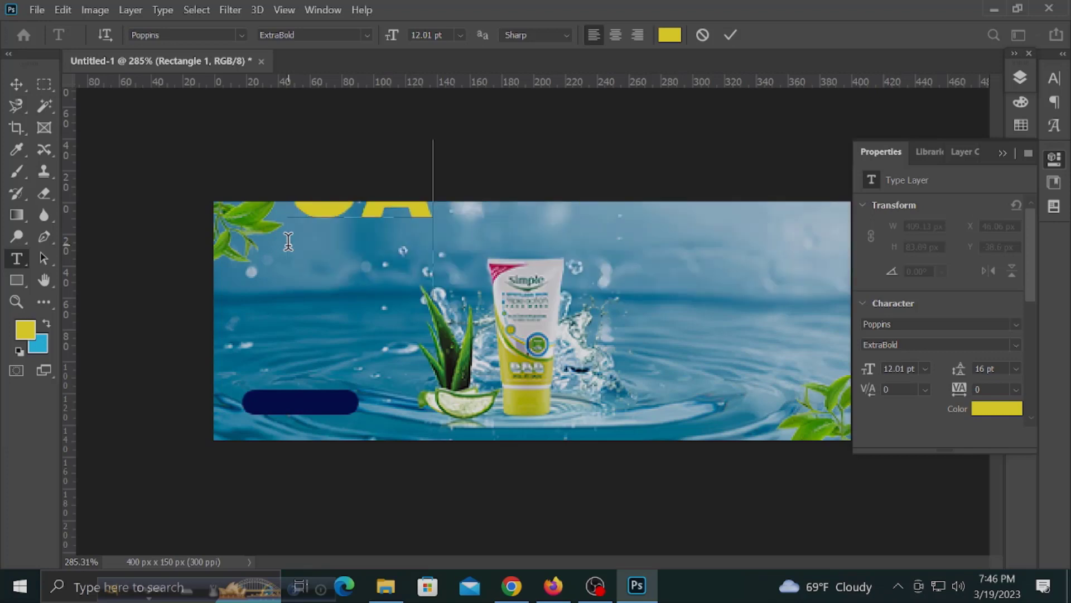
text(SALE NO)
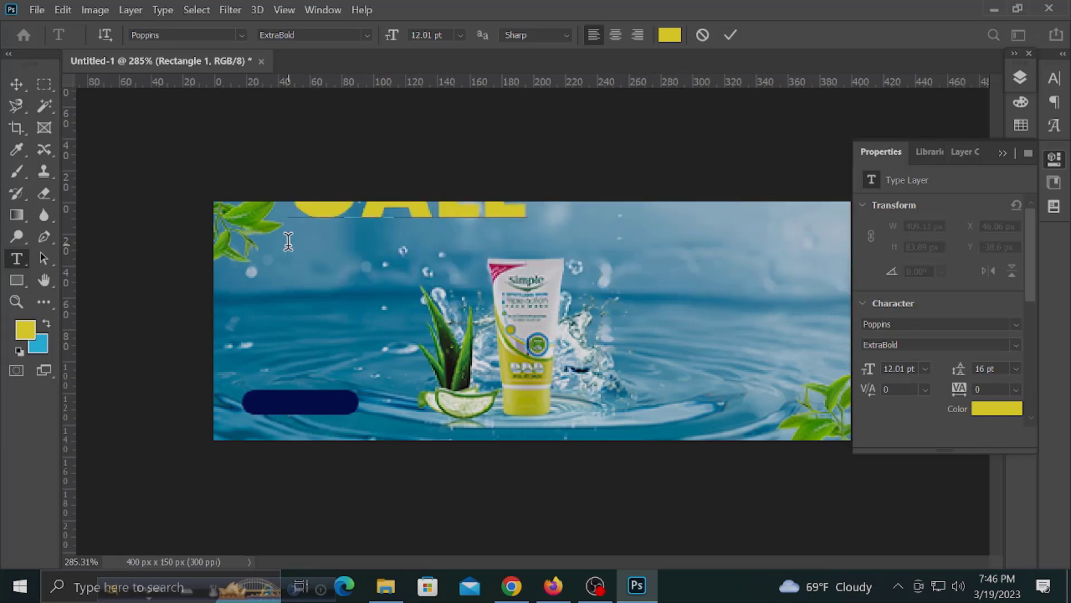
text(W)
click(16, 84)
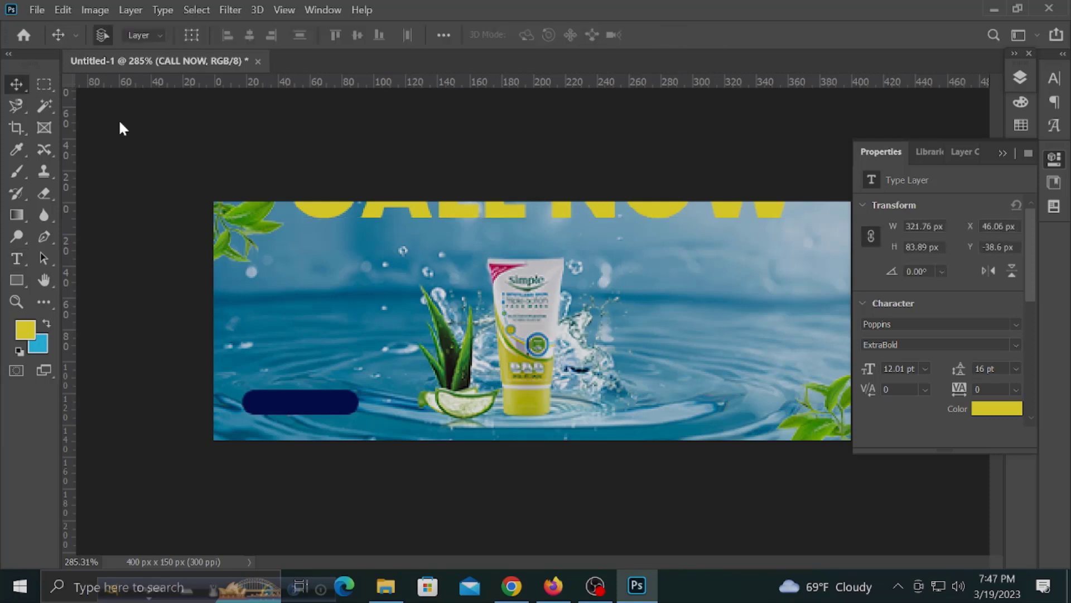
Scale the CALL NOW text to about 18% and centre it on the navy button
click(1004, 154)
click(1021, 75)
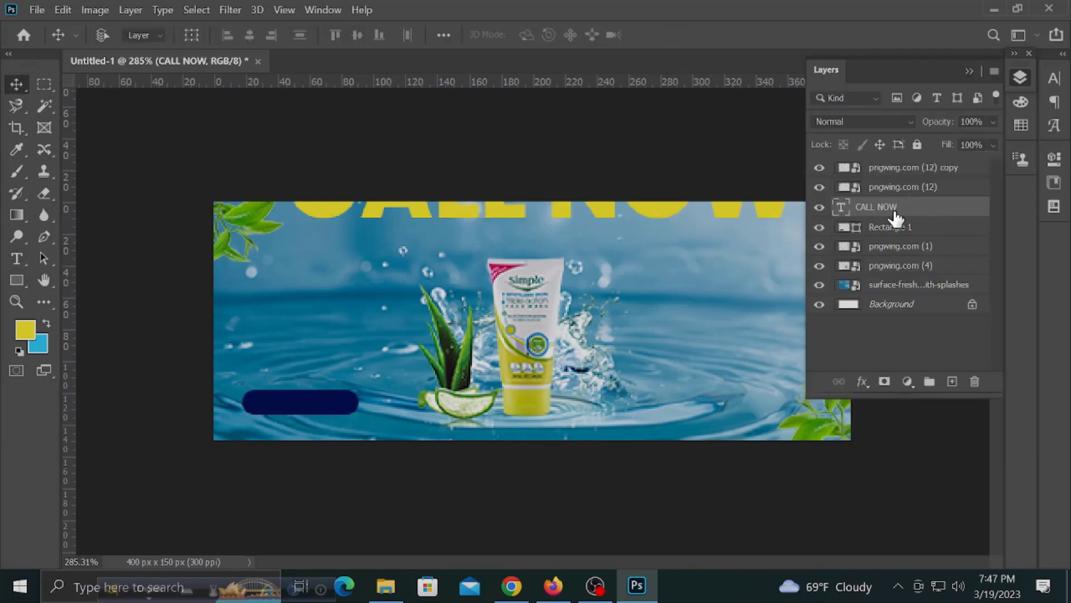
key(ctrl+t)
drag(544, 136, 347, 402)
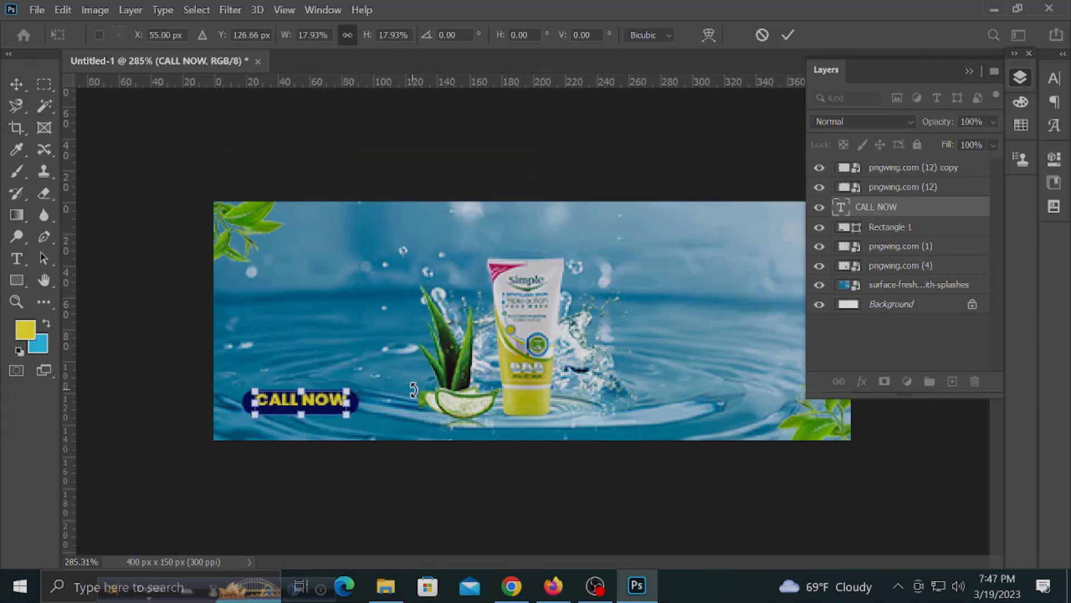
key(Return)
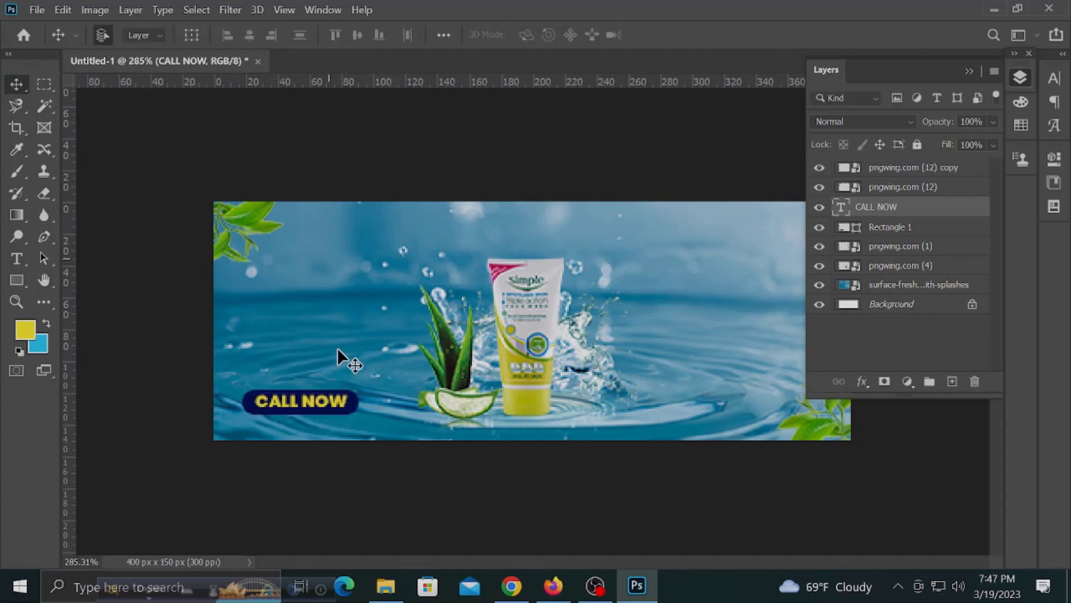
Add a text layer reading "FACE WASH" near the banner's upper edge, above the other layers
drag(893, 208, 916, 167)
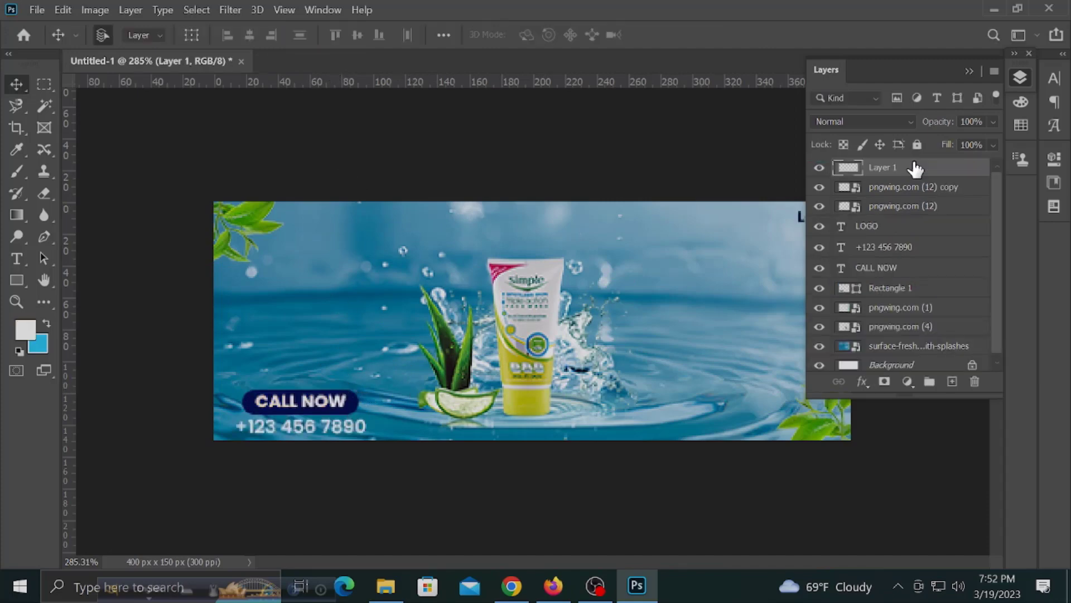
click(19, 260)
click(326, 222)
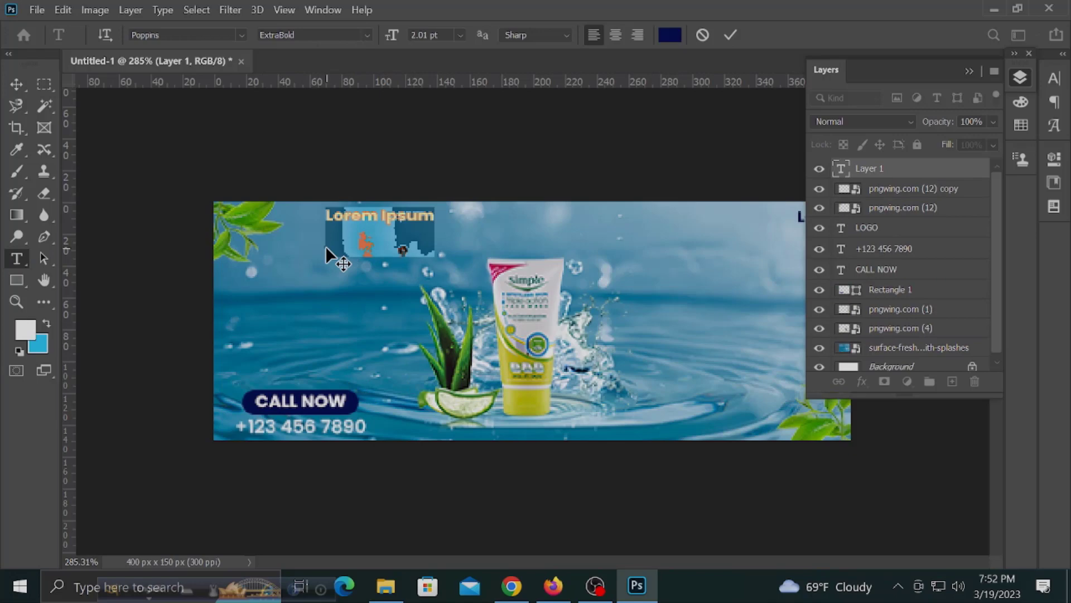
text(FAC)
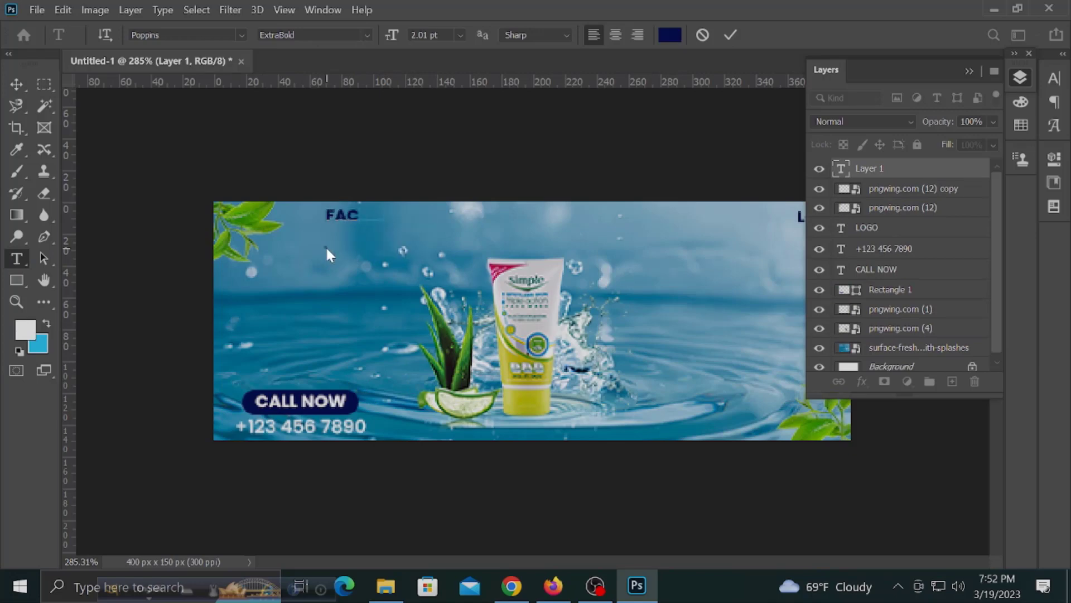
text(E WASH)
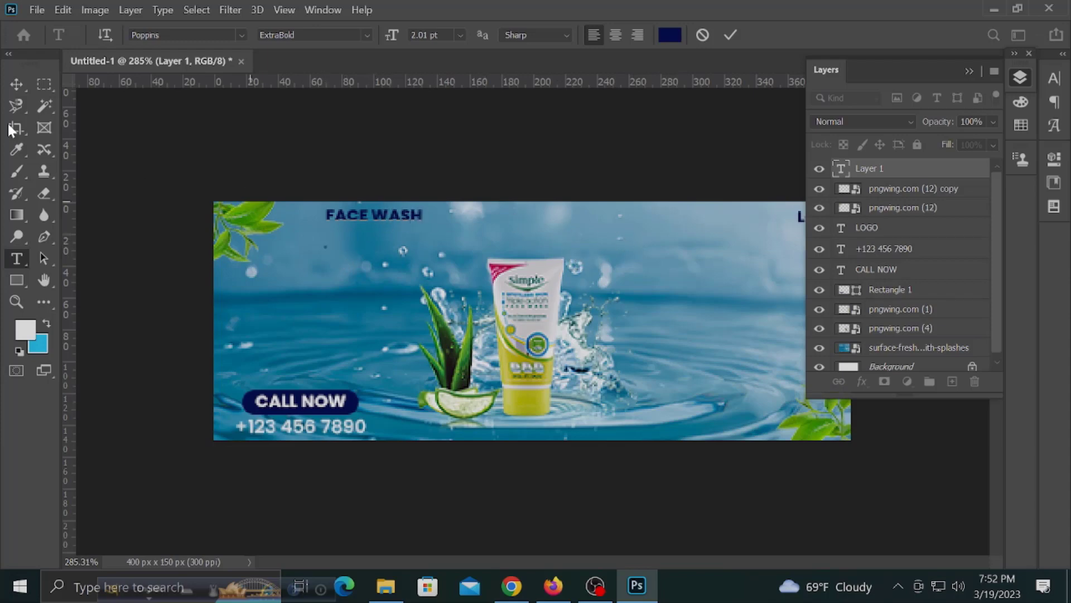
Set the FACE WASH text to 8.01 pt in Poppins SemiBold
triple_click(383, 210)
drag(392, 35, 394, 36)
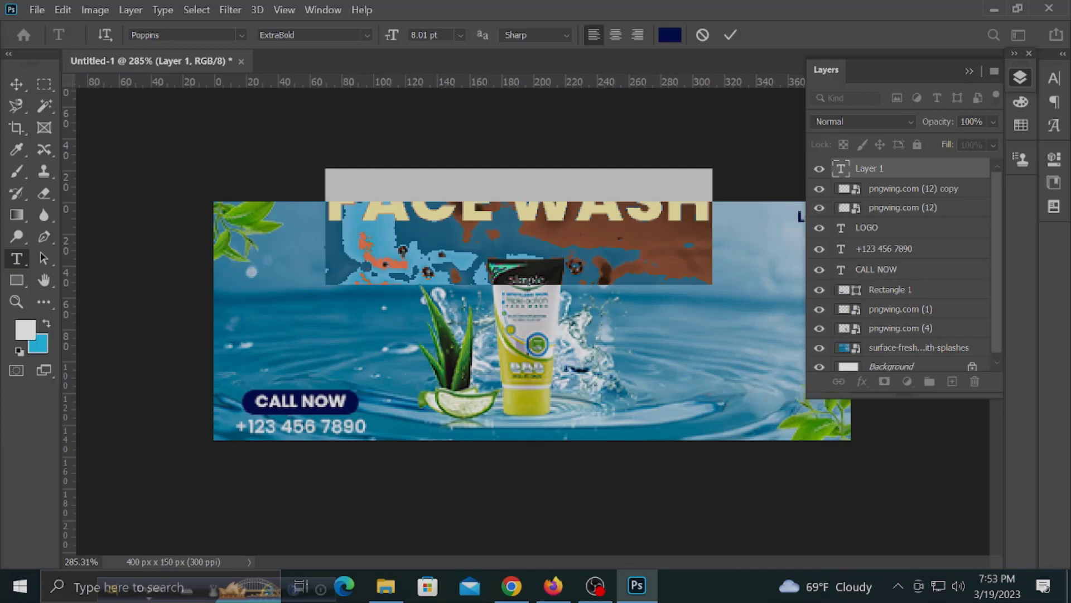
click(240, 34)
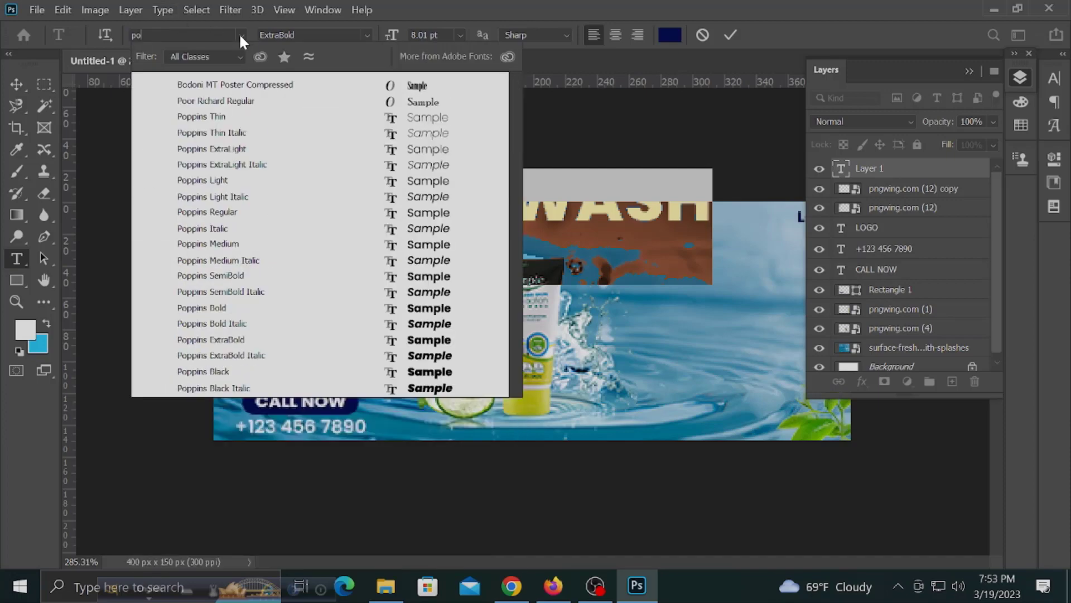
click(430, 246)
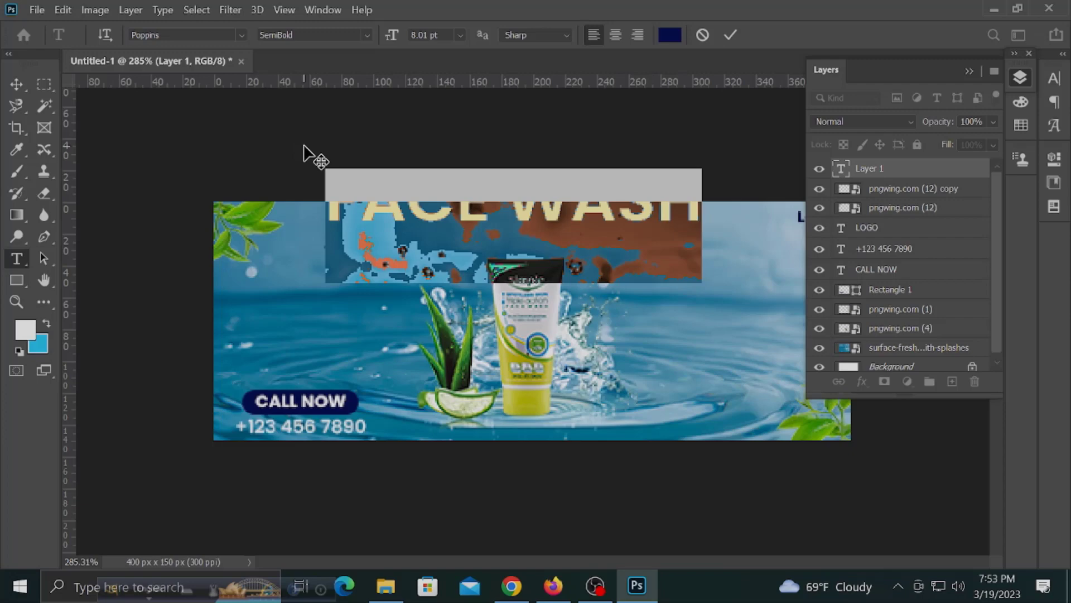
Recolour the FACE WASH text near-white and move it fully onto the banner above the product tube
click(675, 35)
drag(60, 305, 3, 275)
click(410, 271)
click(16, 84)
drag(401, 222, 431, 248)
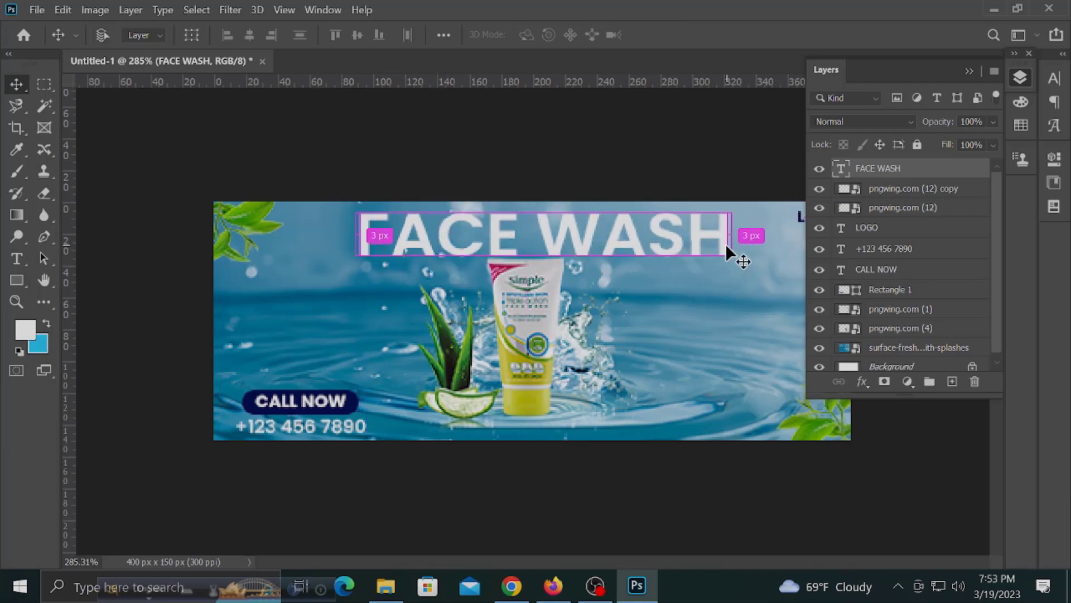
Scale the FACE WASH heading down proportionally and nudge it upward clear of the tube
key(ctrl+t)
drag(733, 246, 678, 246)
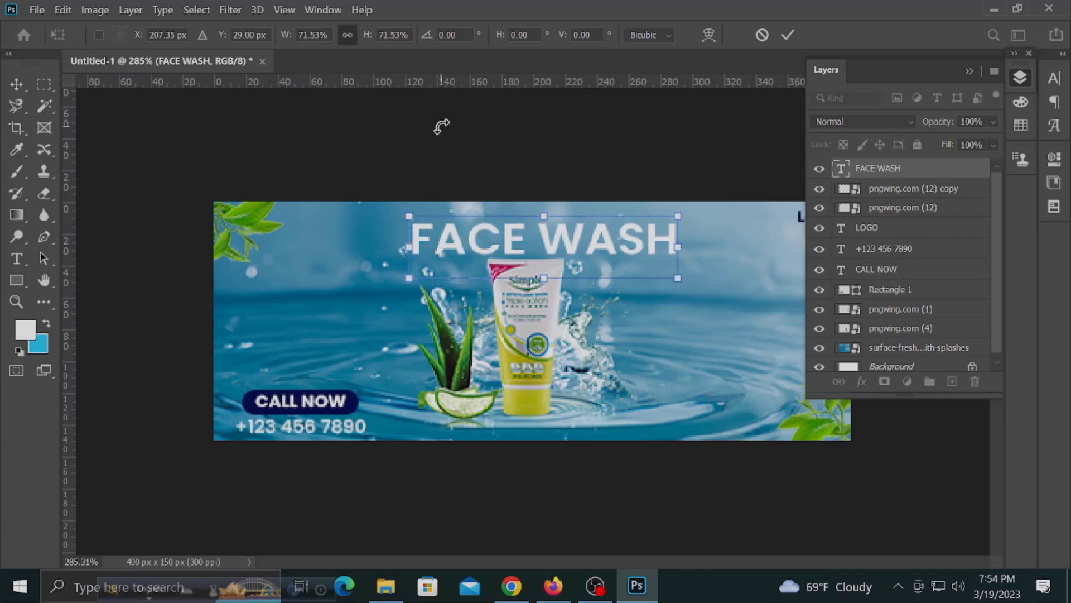
key(Up)
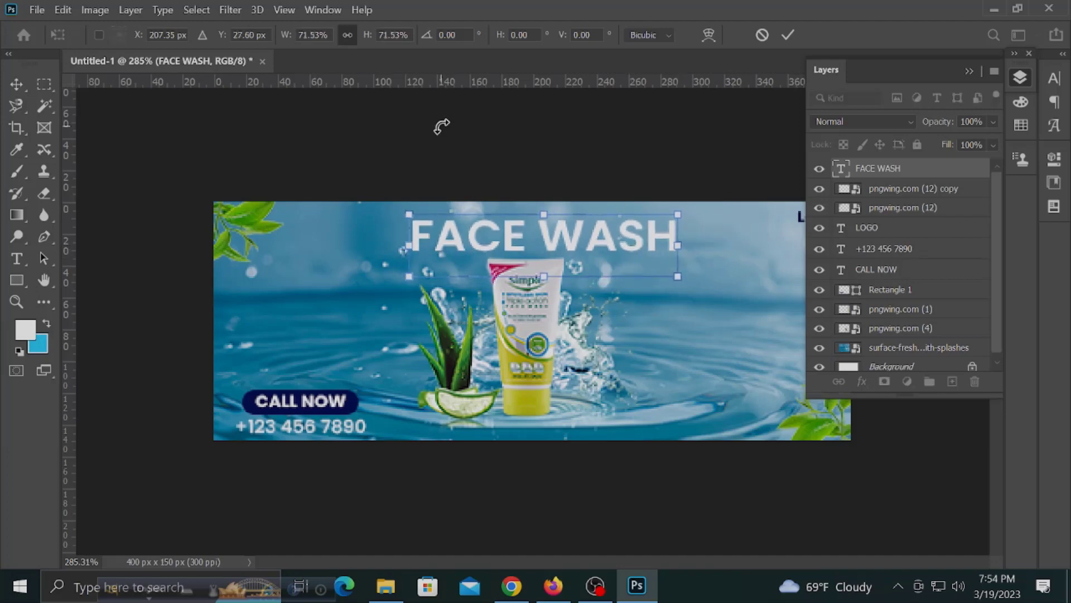
key(Return)
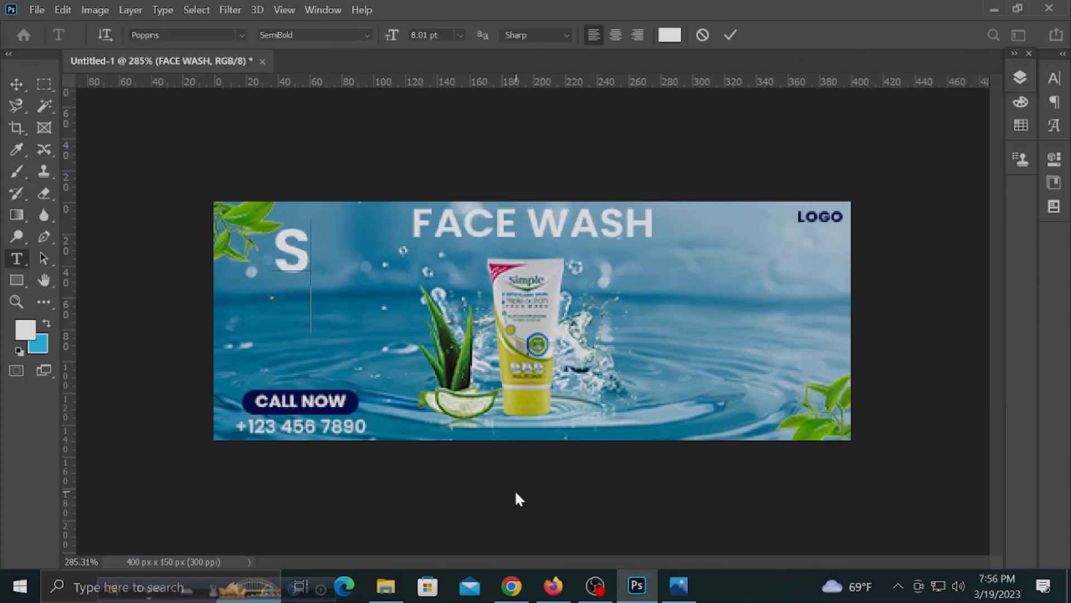
Complete the new text layer so that it reads "Simple"
text(i)
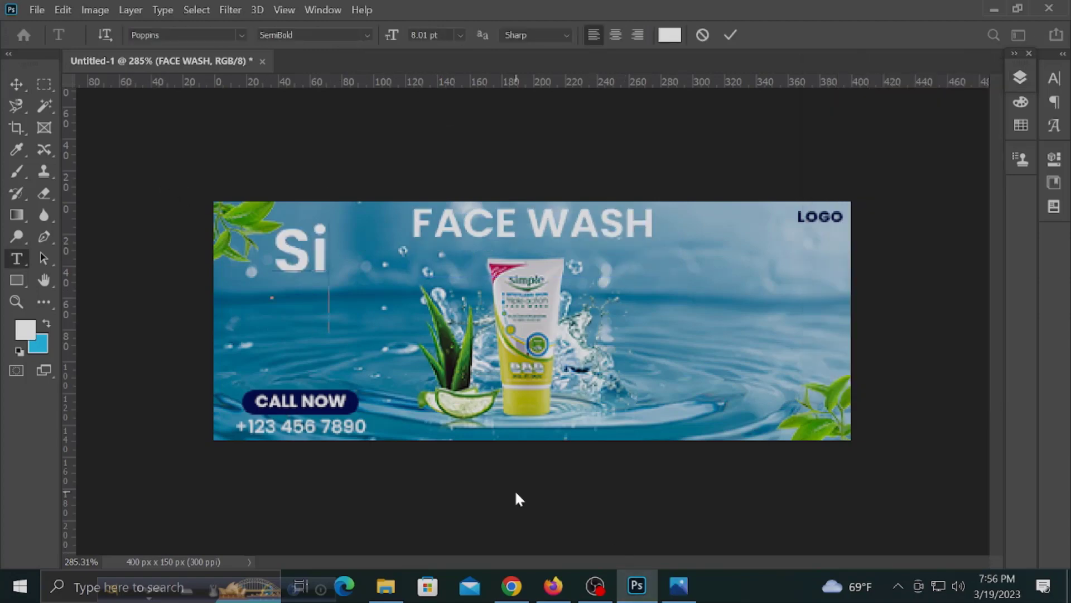
text(mp)
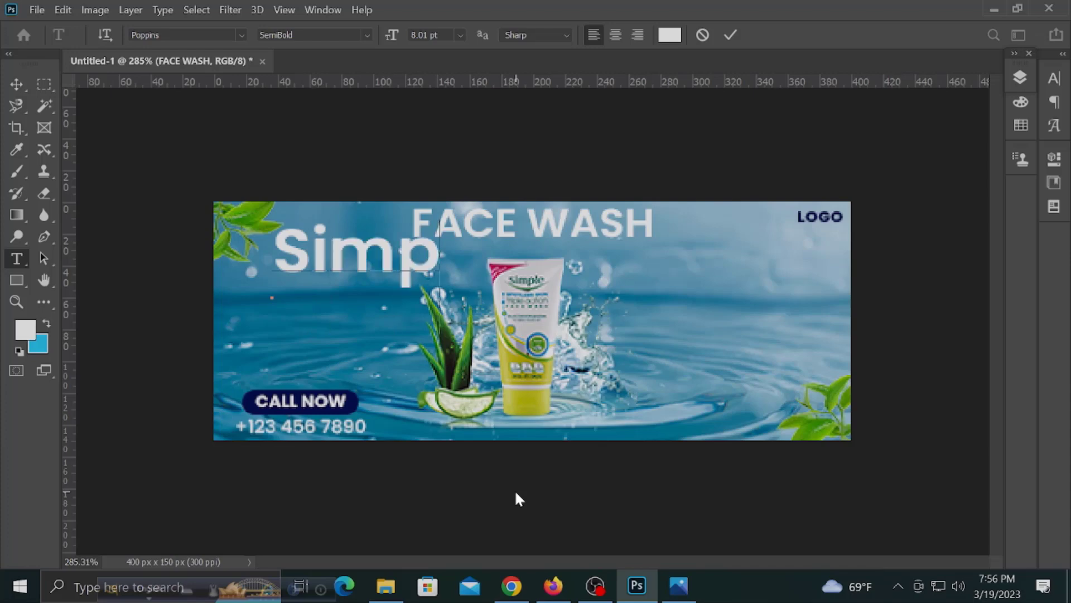
text(le)
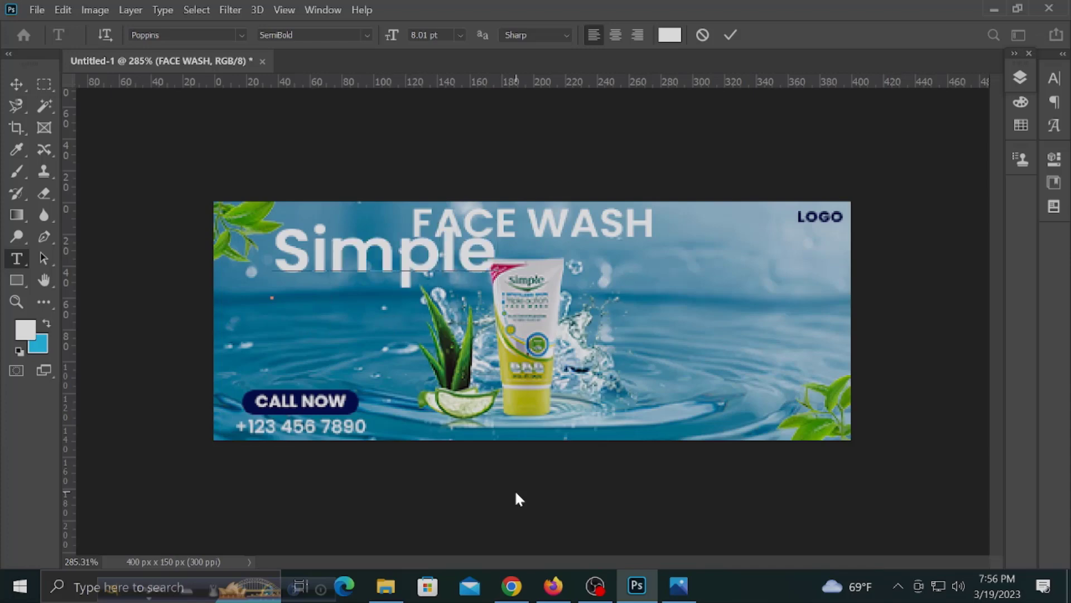
Change the "Simple" text's font to Poppins ExtraLight
double_click(370, 251)
click(241, 35)
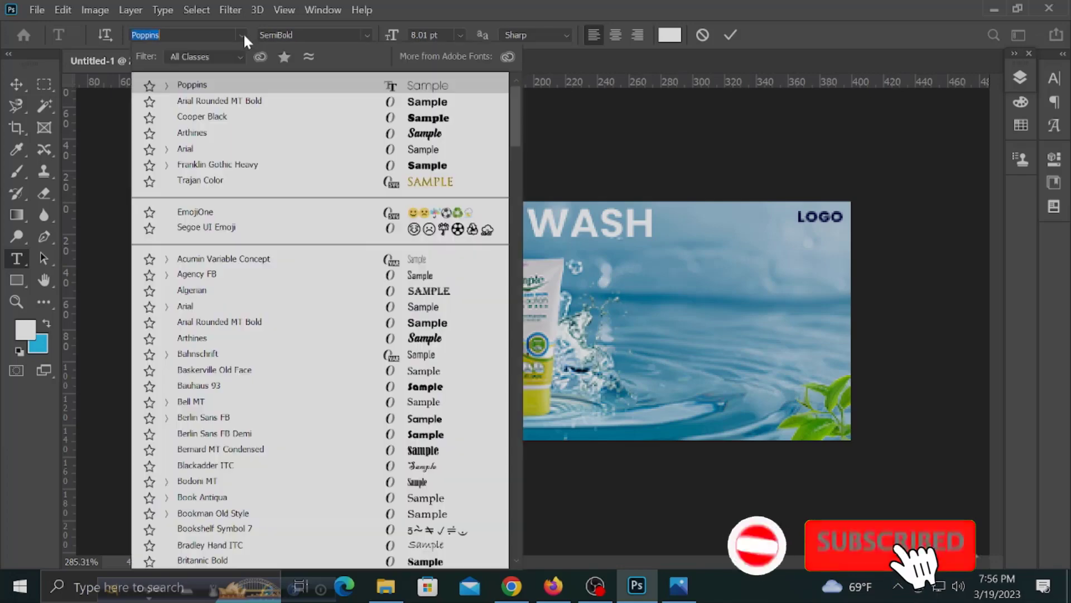
text(pop)
click(441, 117)
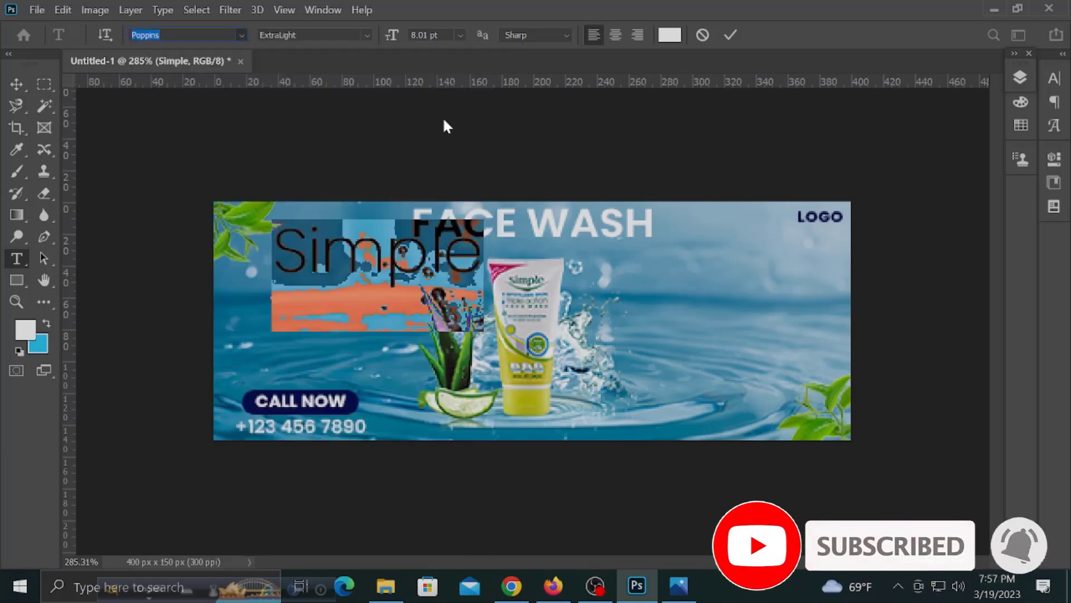
key(ctrl+Return)
key(v)
Scale the "Simple" text to about 32% and place it centred beneath the FACE WASH heading
click(1020, 77)
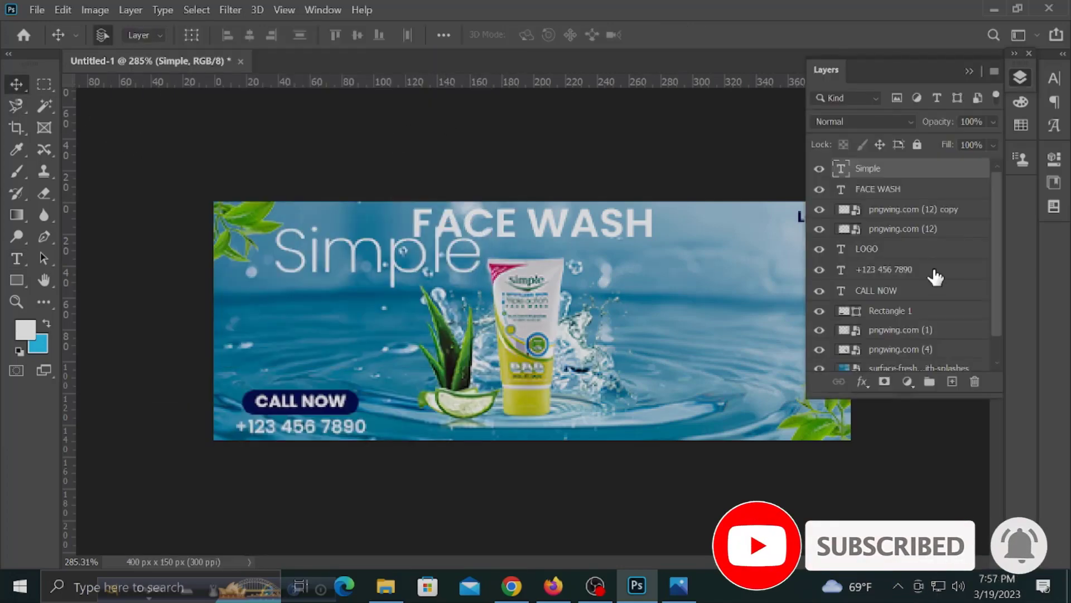
key(ctrl+t)
drag(481, 222, 561, 249)
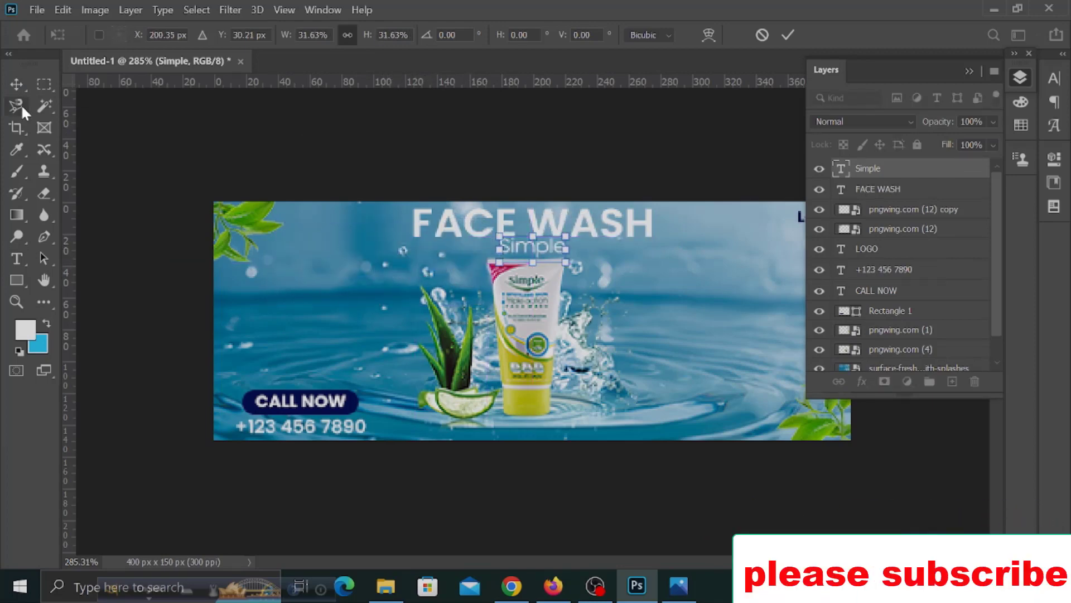
key(Return)
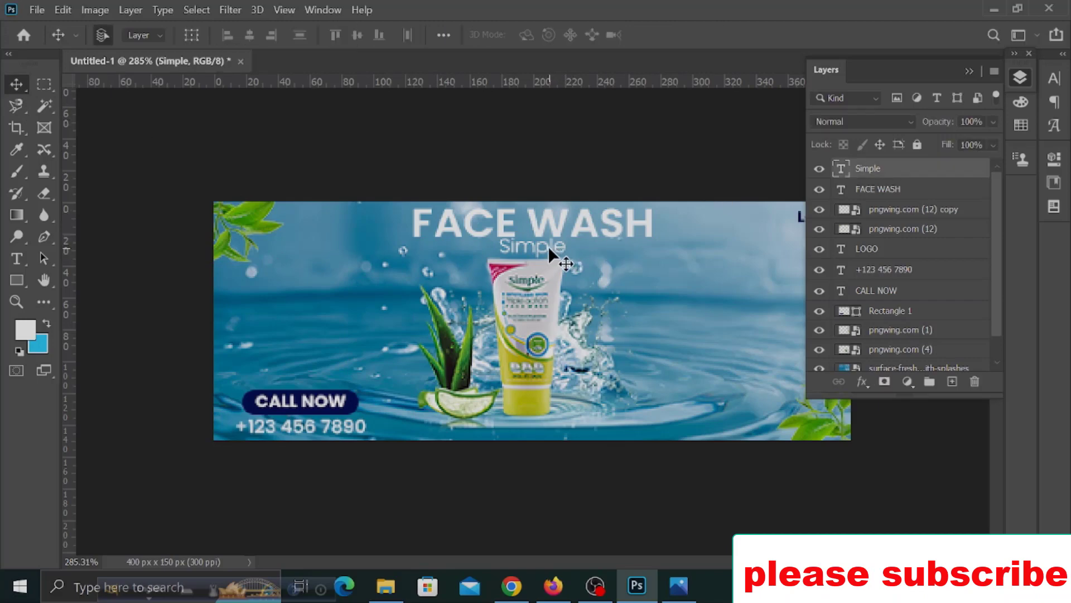
Move the FACE WASH heading down slightly and place the "Simple" text centred above it
drag(549, 254, 320, 240)
key(Up)
key(Up)
key(Up)
drag(549, 223, 552, 238)
drag(305, 237, 527, 211)
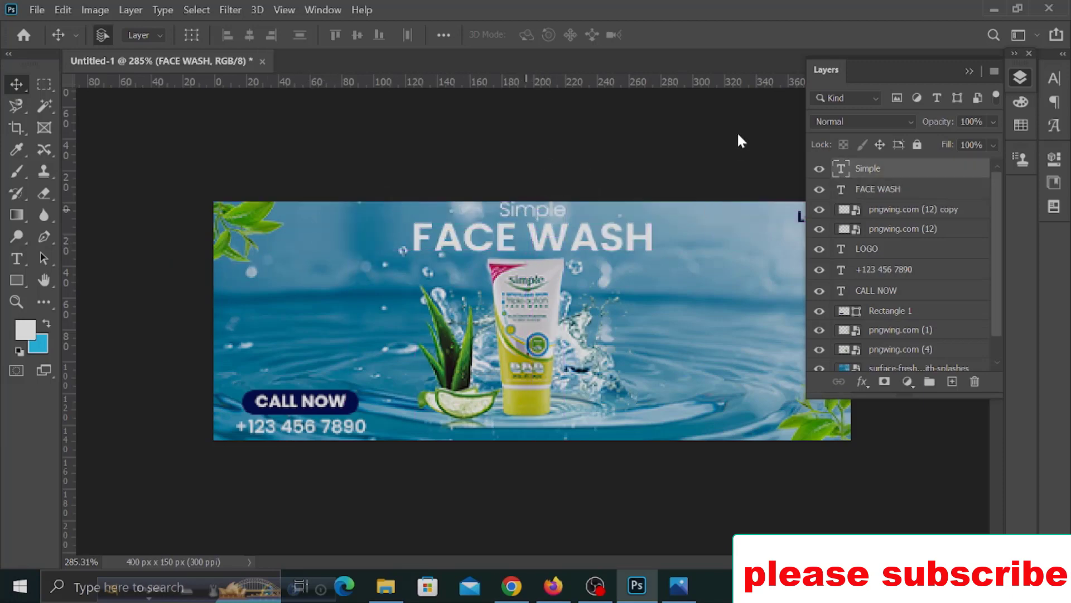
Change the "Simple" text's font style to Poppins Regular
key(t)
double_click(540, 210)
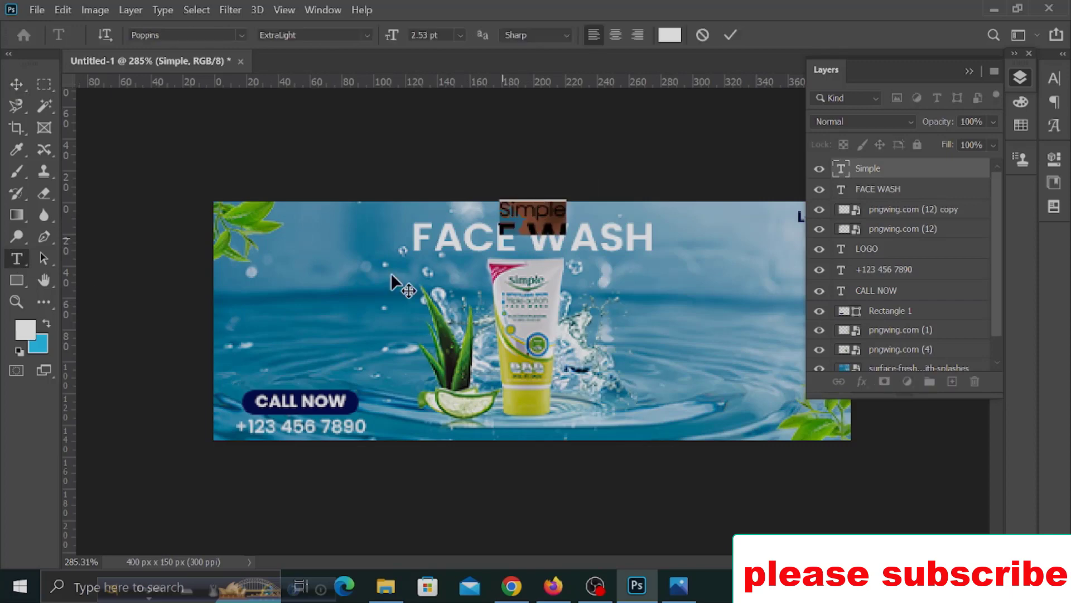
click(233, 36)
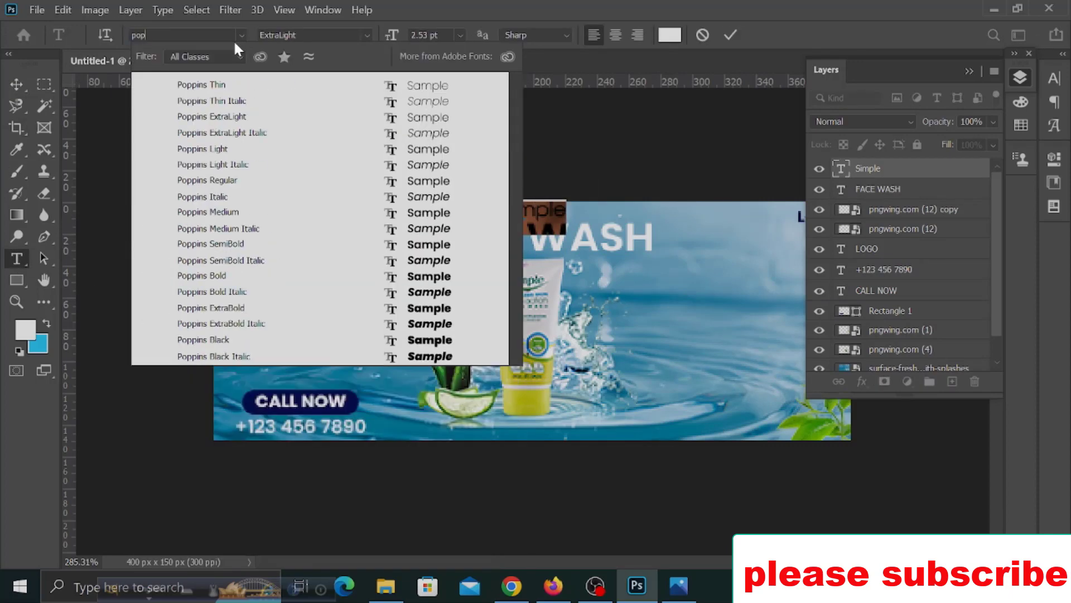
click(444, 180)
click(16, 83)
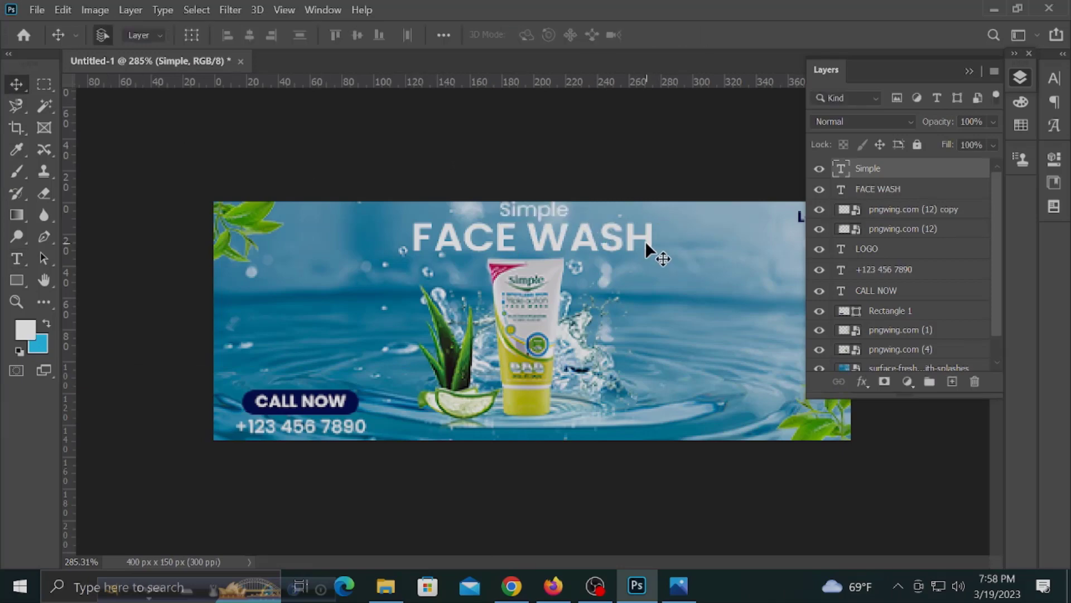
Shrink the "Simple" text slightly and keep it centred just above the FACE WASH heading
key(ctrl+t)
drag(572, 213, 540, 220)
key(Return)
click(624, 243)
click(569, 342)
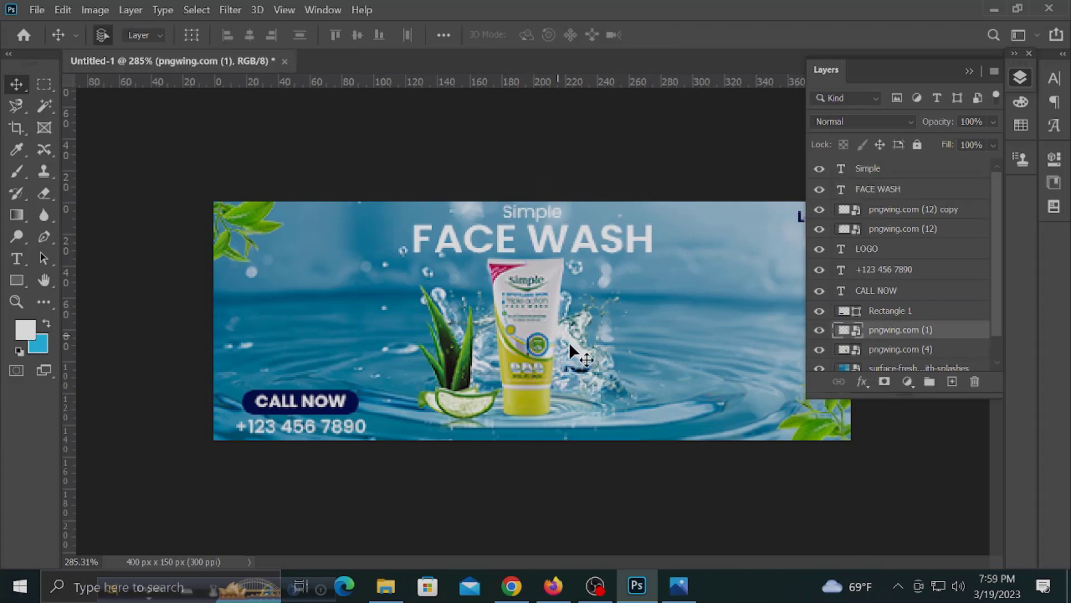
Scale the face wash tube down slightly to 3.76%, keeping its base on the water below the heading
key(ctrl+t)
drag(606, 258, 603, 252)
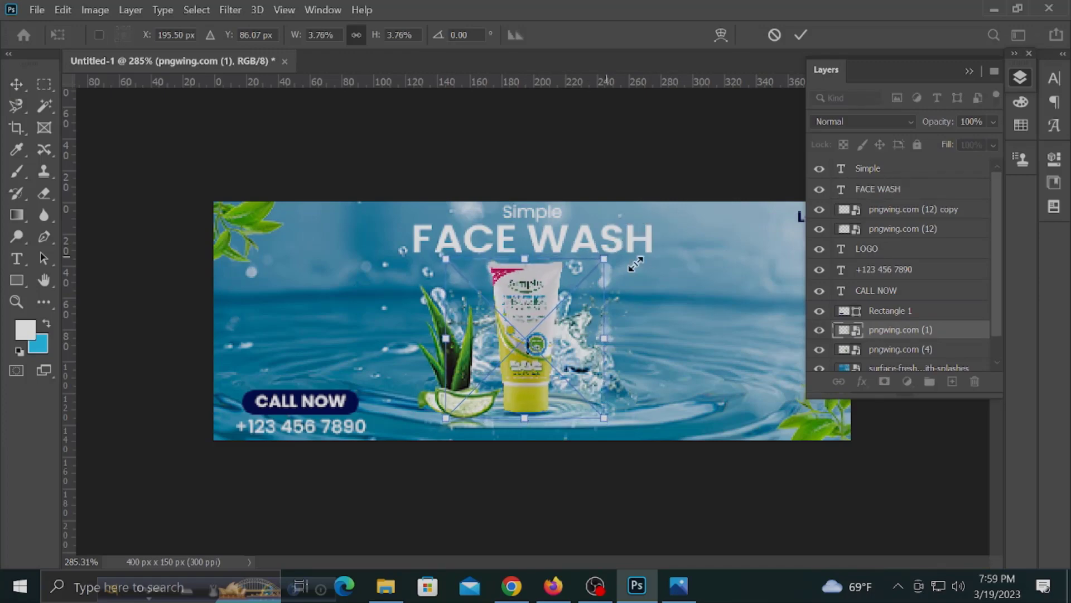
key(Return)
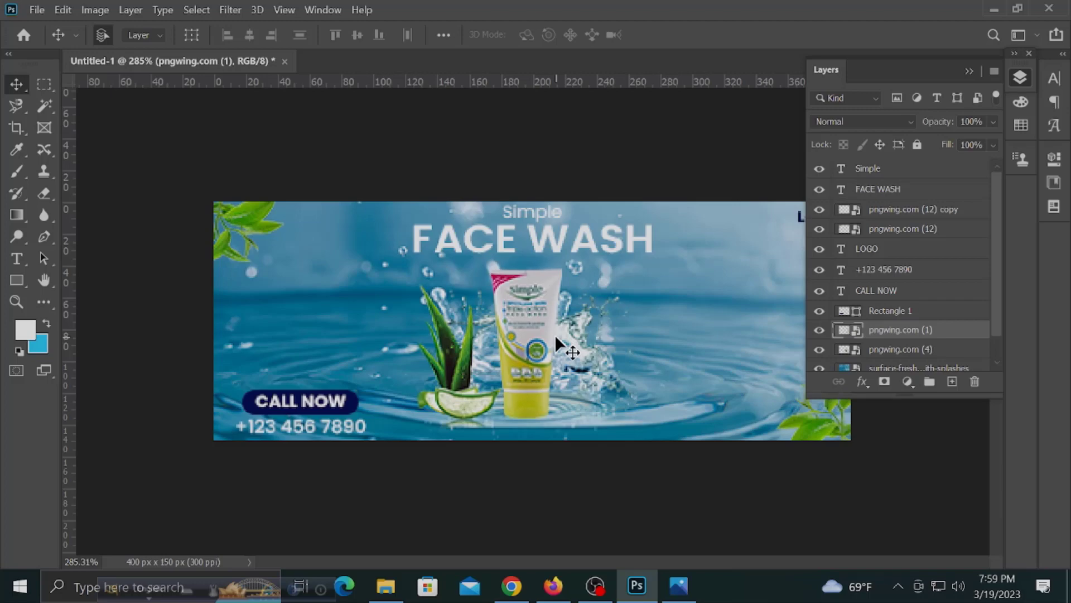
Shift the FACE WASH heading and the "Simple" text above it down slightly, closer to the tube
click(553, 239)
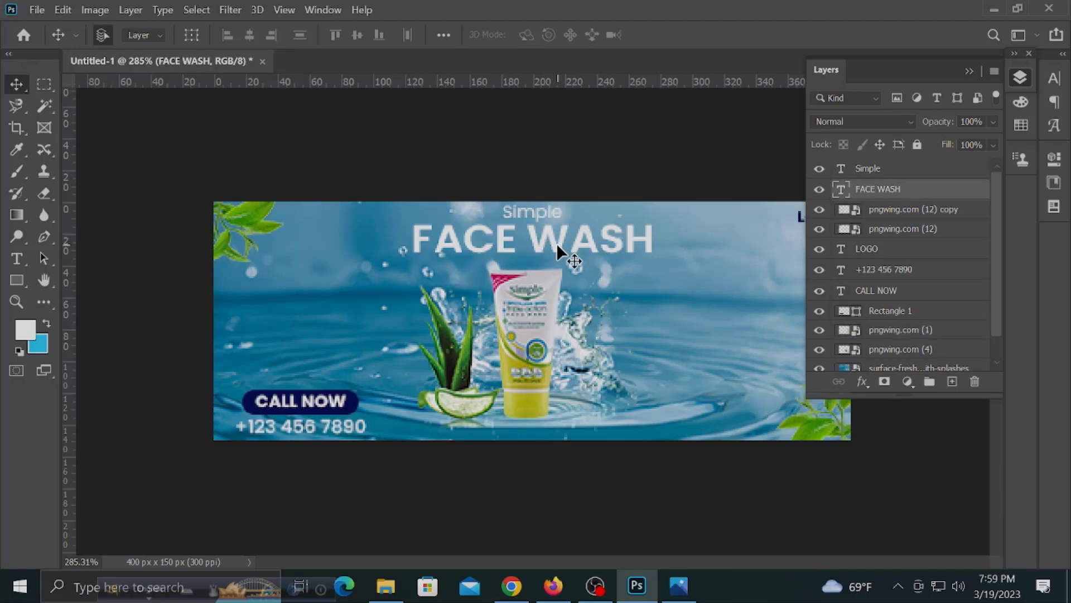
click(544, 213)
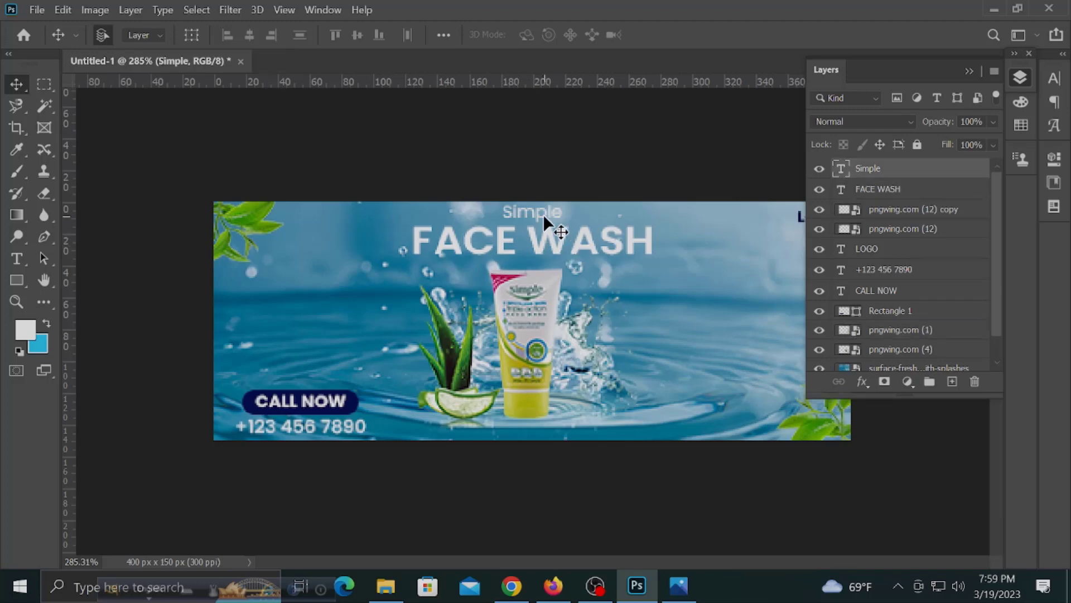
click(530, 168)
Duplicate the face wash tube layer and place the copy at the top of the layer stack
click(535, 341)
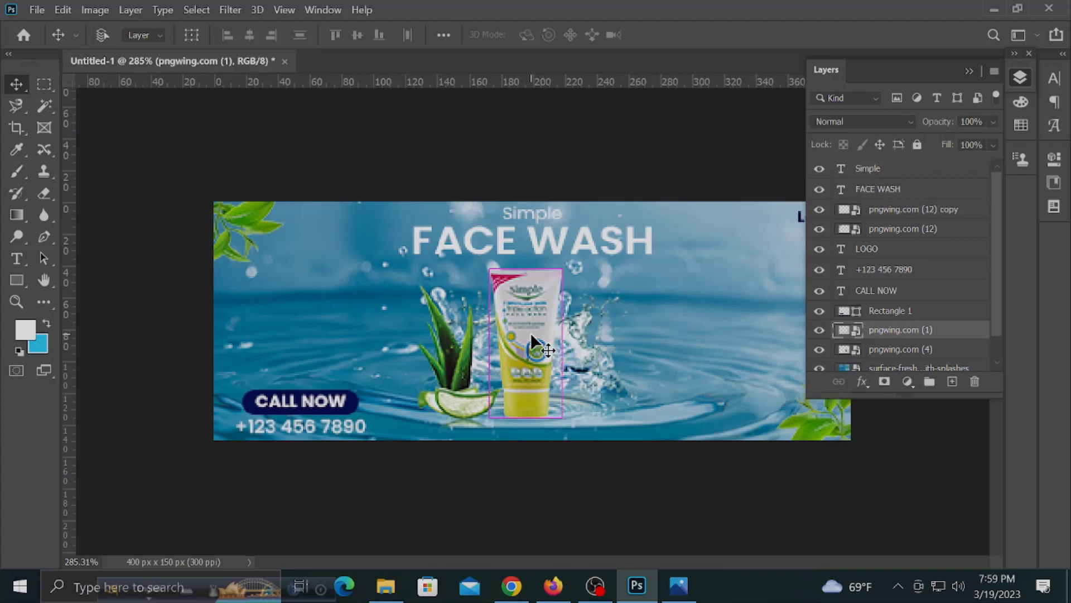
key(ctrl+j)
drag(945, 338, 904, 173)
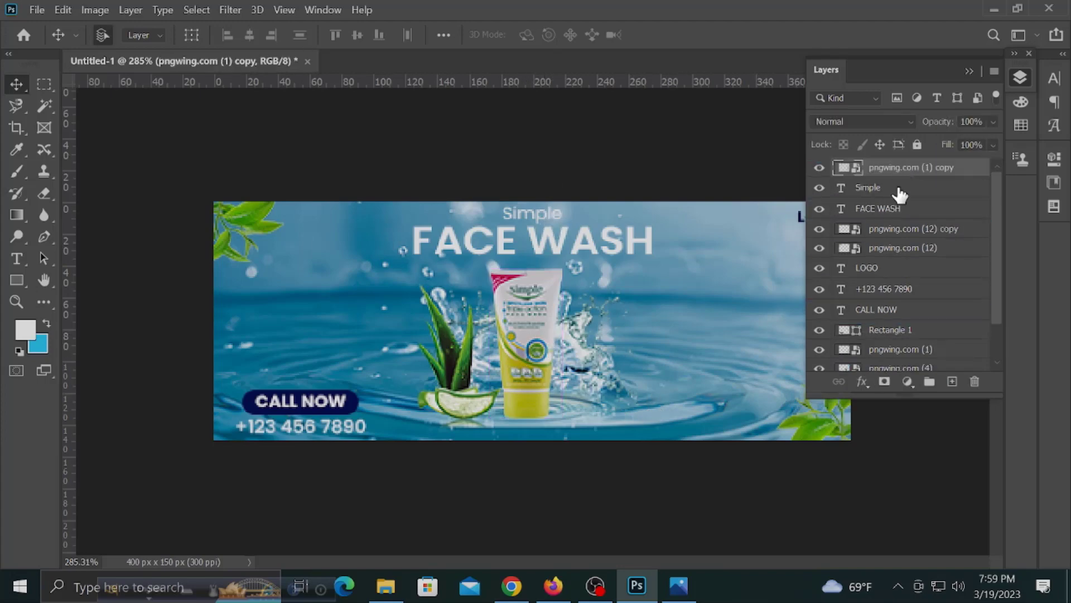
Rotate the tube copy about 179° and align it upside down directly beneath the original tube as its reflection
key(ctrl+t)
drag(612, 262, 433, 434)
drag(532, 330, 533, 480)
key(Up)
key(Up)
key(Down)
key(Up)
drag(525, 441, 527, 443)
key(Up)
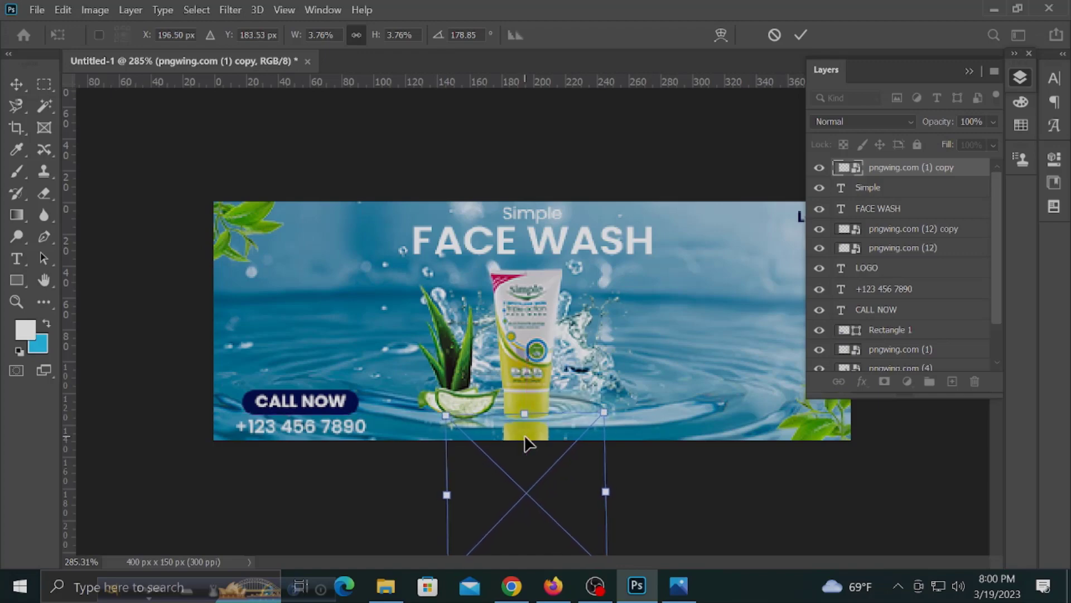
key(Return)
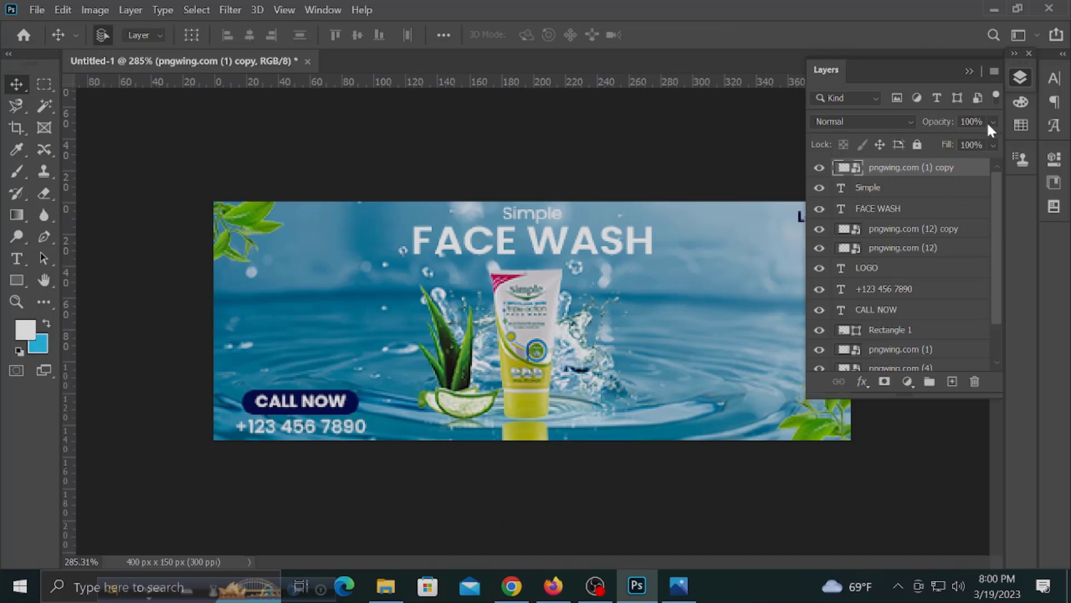
drag(528, 433, 527, 436)
Set the upside-down tube copy's opacity to 50% and collapse the layer list to reveal the whole banner
click(994, 121)
drag(996, 140, 959, 144)
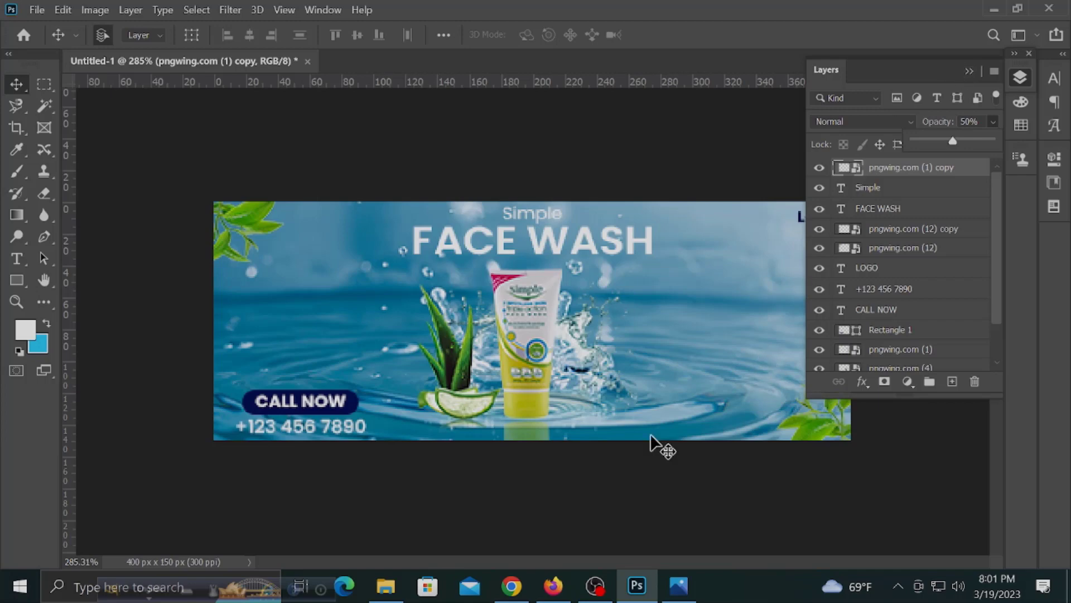
click(973, 68)
click(971, 71)
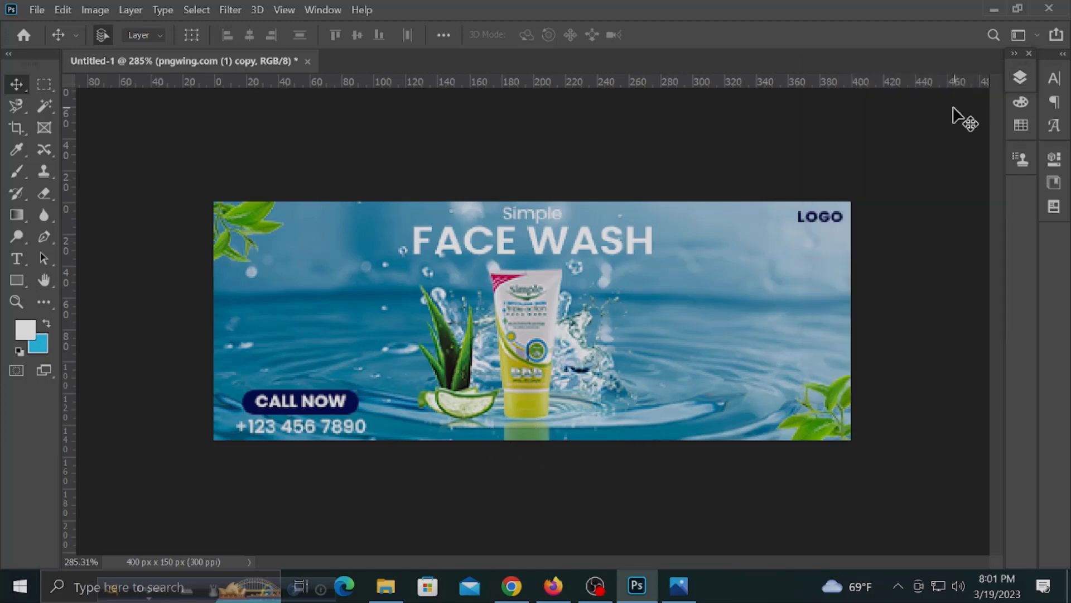